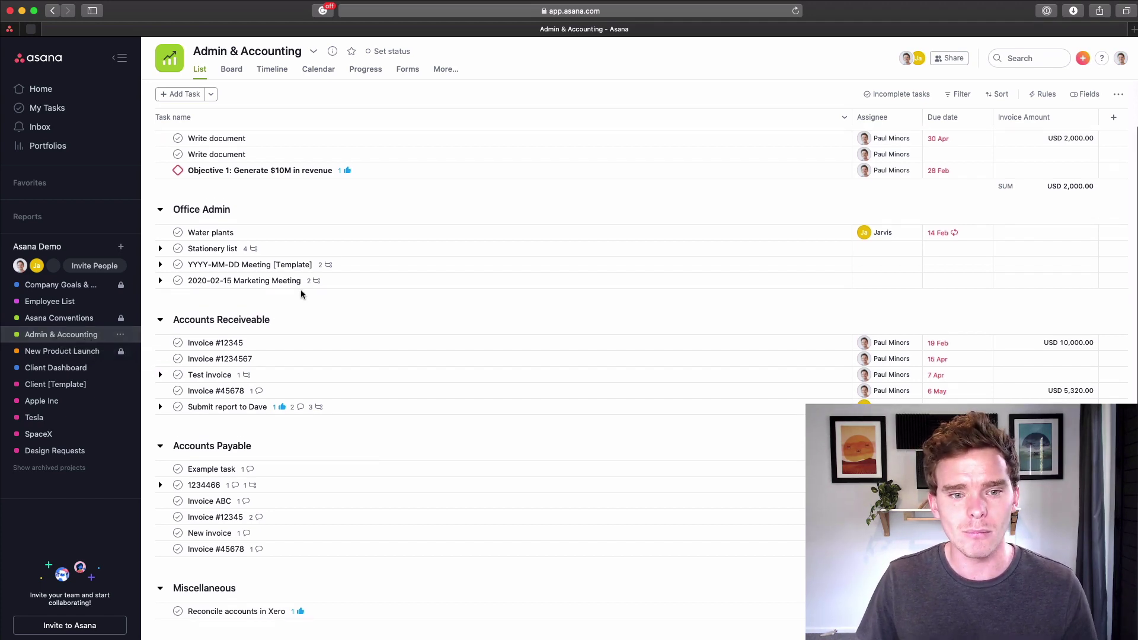
- Scroll down to the Taxes section and open the unassigned 'monthly report' task due 30 Apr
{"action": "scroll", "coordinate": [246, 256], "scroll_direction": "down", "scroll_amount": 1}
{"action": "scroll", "coordinate": [246, 256], "scroll_direction": "down", "scroll_amount": 3}
{"action": "scroll", "coordinate": [231, 184], "scroll_direction": "up", "scroll_amount": 2}
{"action": "scroll", "coordinate": [234, 295], "scroll_direction": "down", "scroll_amount": 2}
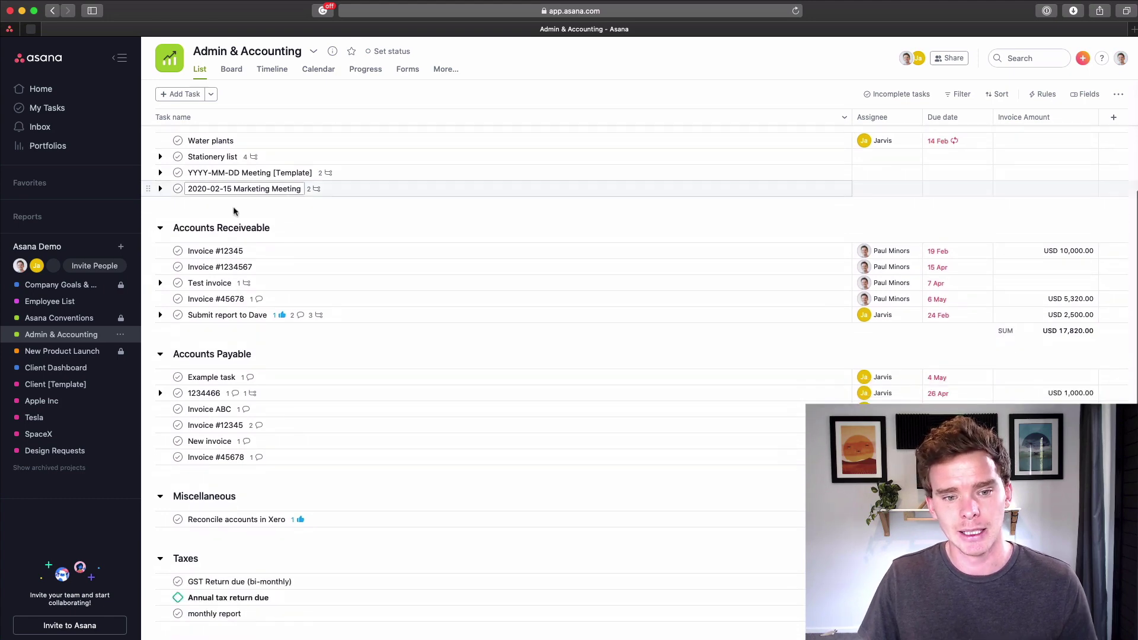
{"action": "scroll", "coordinate": [234, 356], "scroll_direction": "down", "scroll_amount": 3}
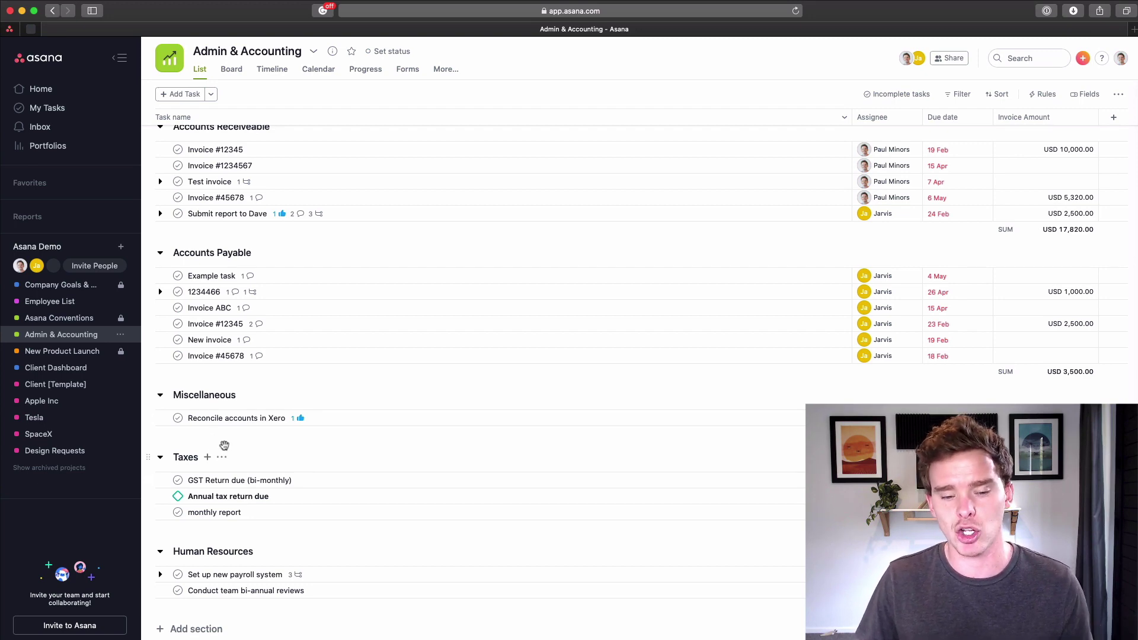
{"action": "scroll", "coordinate": [231, 446], "scroll_direction": "up", "scroll_amount": 4}
{"action": "scroll", "coordinate": [231, 447], "scroll_direction": "up", "scroll_amount": 1}
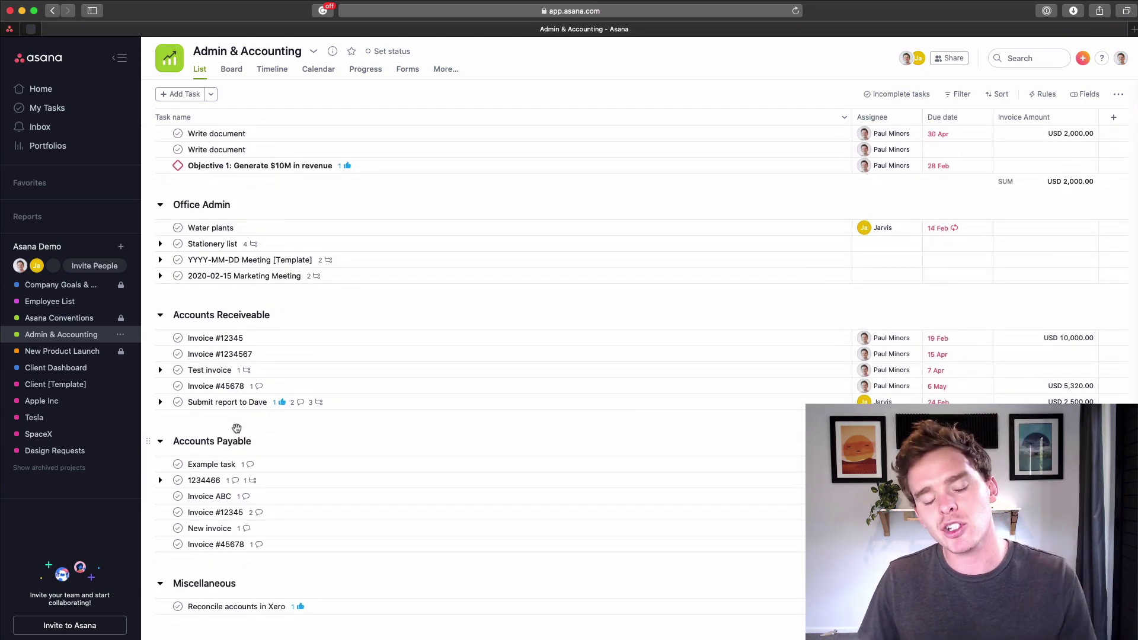
{"action": "scroll", "coordinate": [236, 428], "scroll_direction": "down", "scroll_amount": 2}
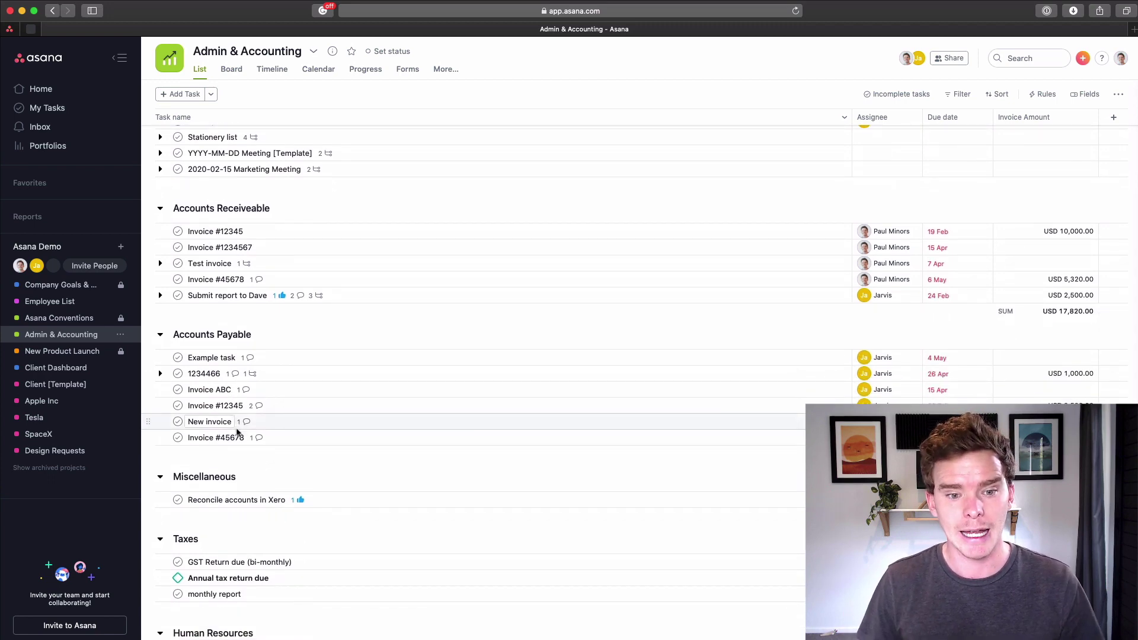
{"action": "scroll", "coordinate": [236, 428], "scroll_direction": "down", "scroll_amount": 2}
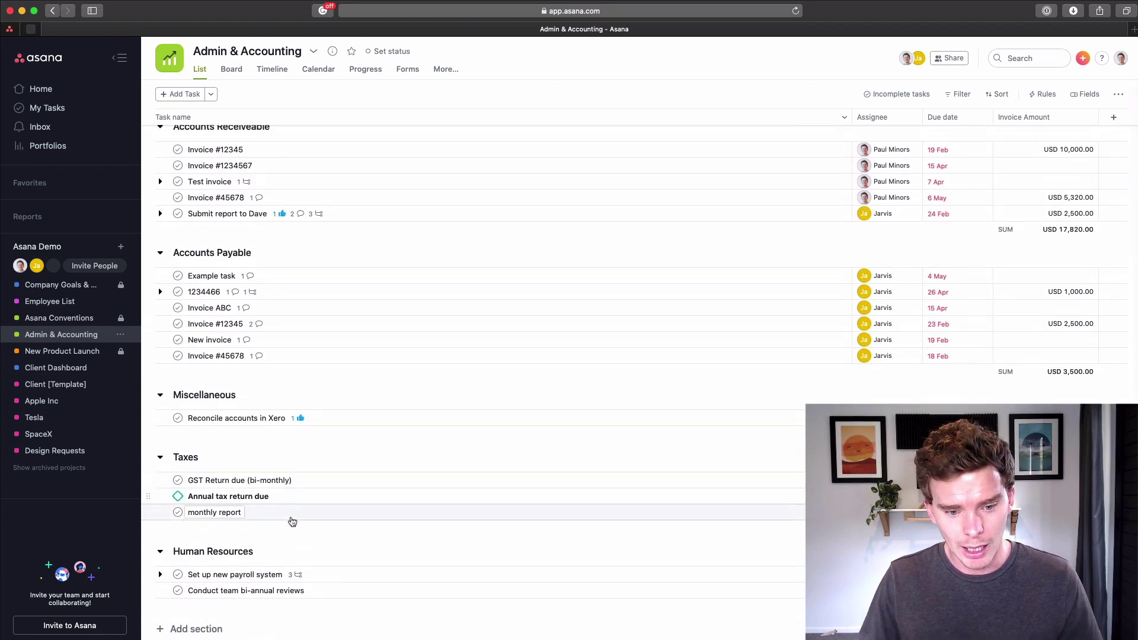
{"action": "left_click", "coordinate": [292, 519]}
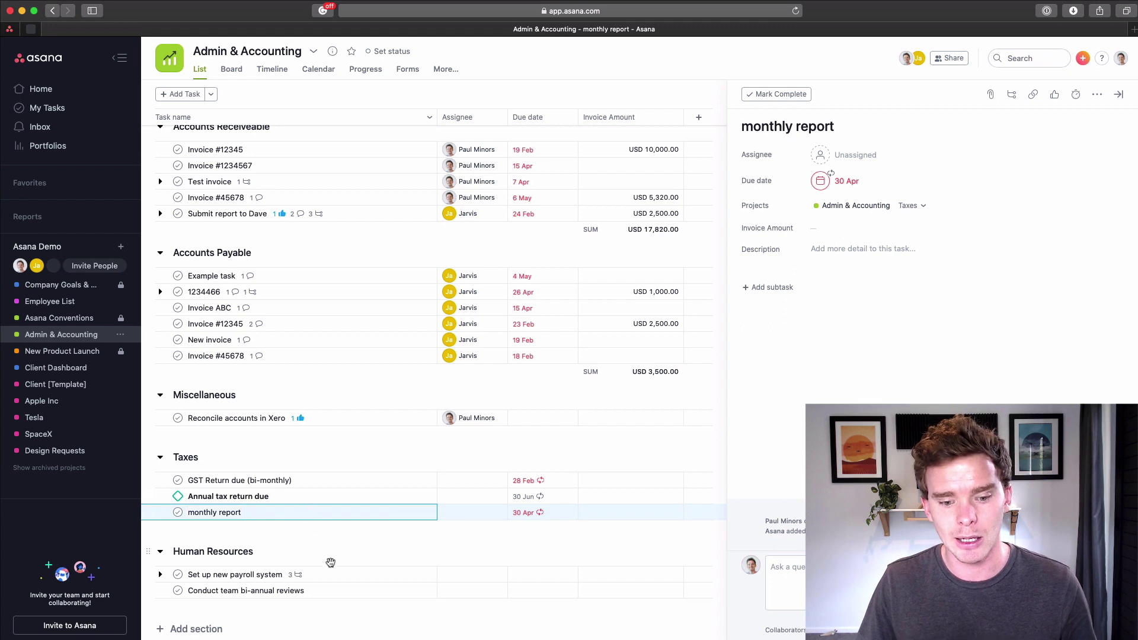
- Open 'Set up new payroll system' to see its Planning, Set Up and Rollout subtasks
{"action": "left_click", "coordinate": [369, 578]}
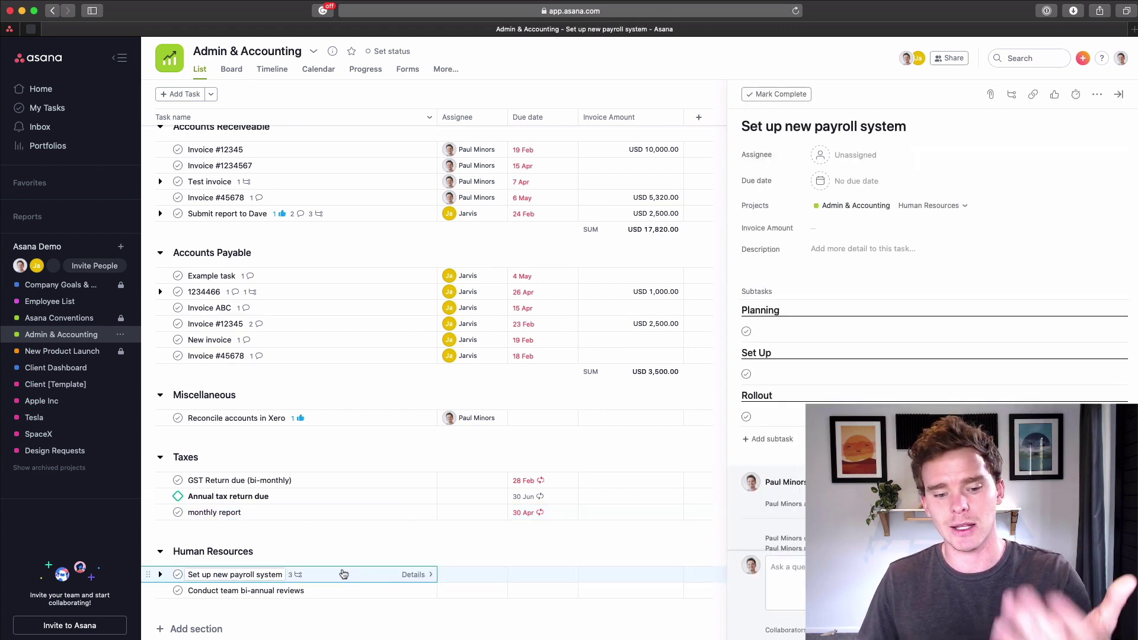
{"action": "scroll", "coordinate": [350, 563], "scroll_direction": "up", "scroll_amount": 3}
{"action": "scroll", "coordinate": [351, 559], "scroll_direction": "up", "scroll_amount": 3}
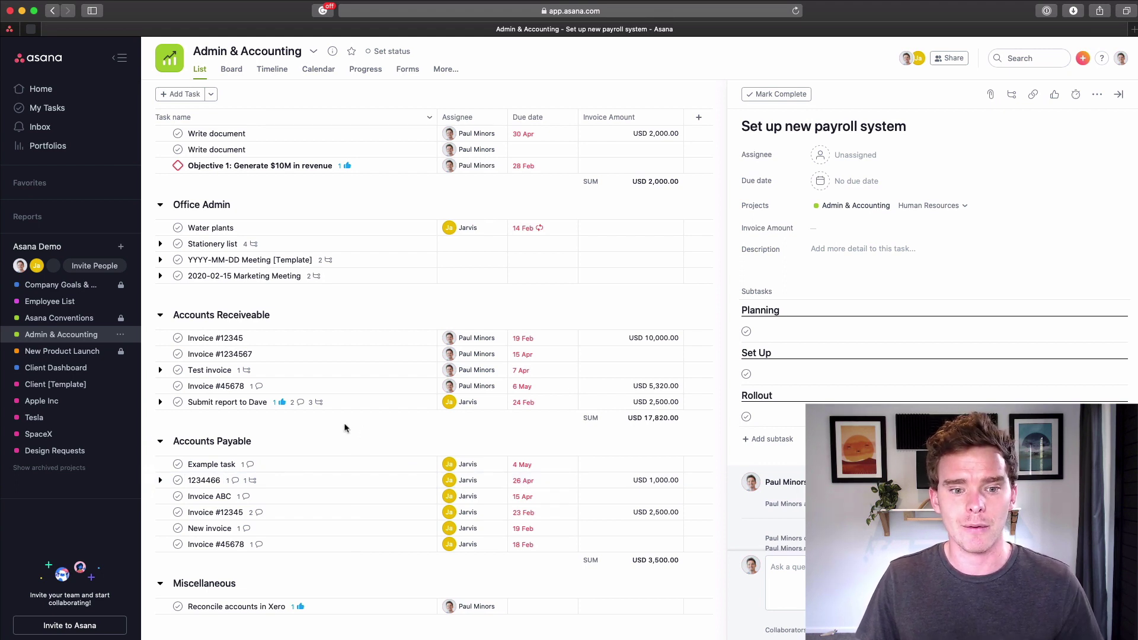
- Look through Invoices #12345, #1234567 and #45678, ending on Invoice #1234567's details
{"action": "left_click", "coordinate": [336, 338]}
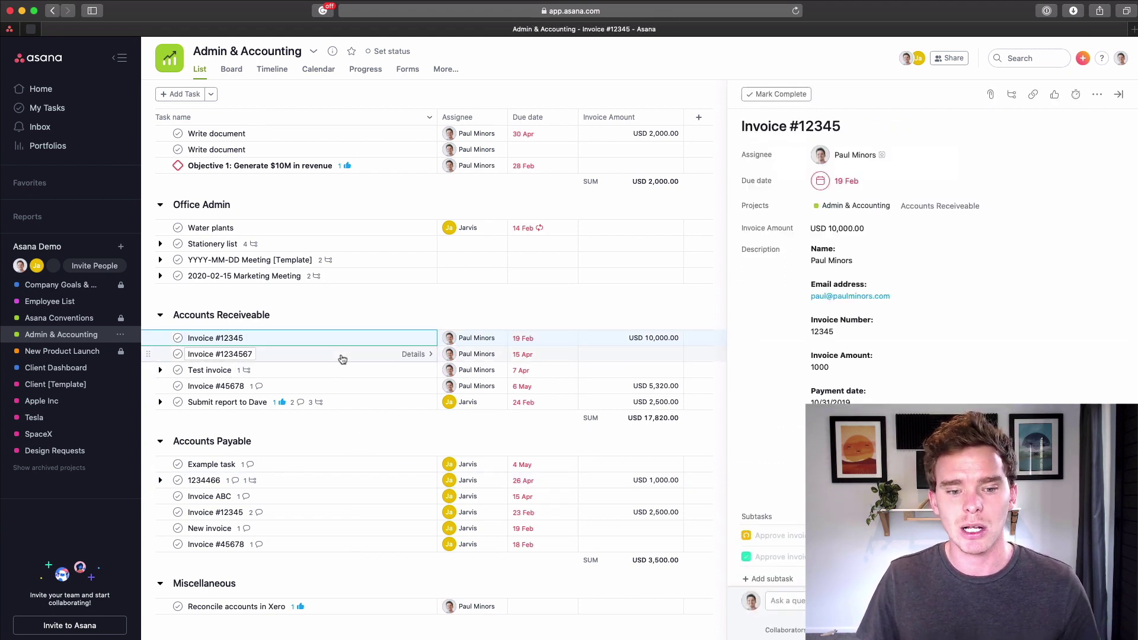
{"action": "left_click", "coordinate": [355, 356]}
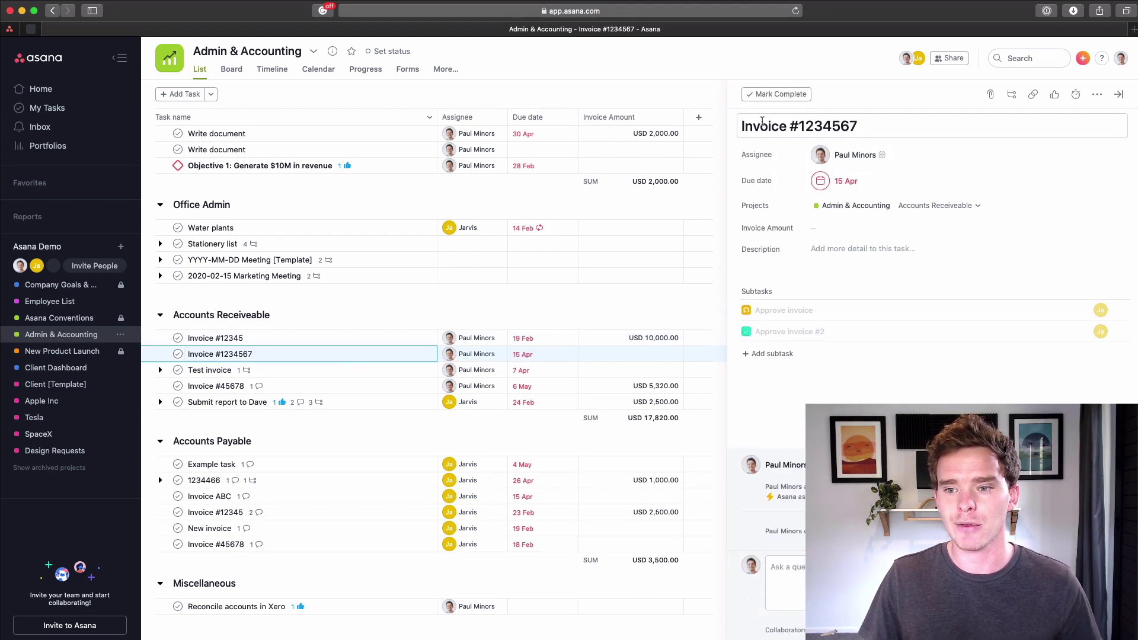
{"action": "left_click", "coordinate": [356, 388]}
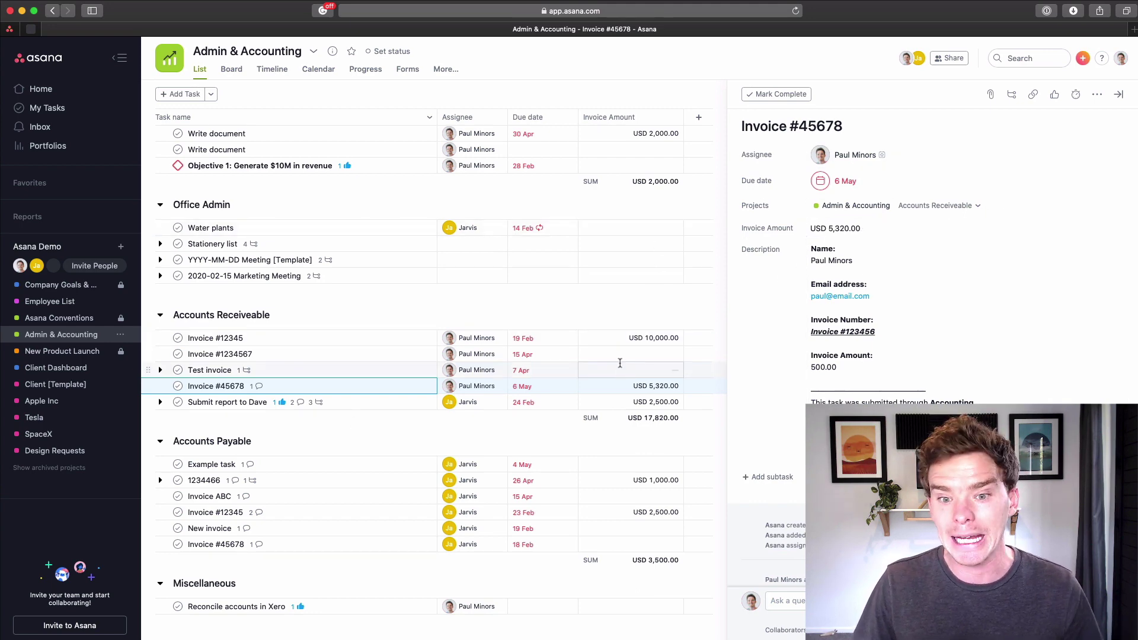
{"action": "left_click", "coordinate": [297, 354]}
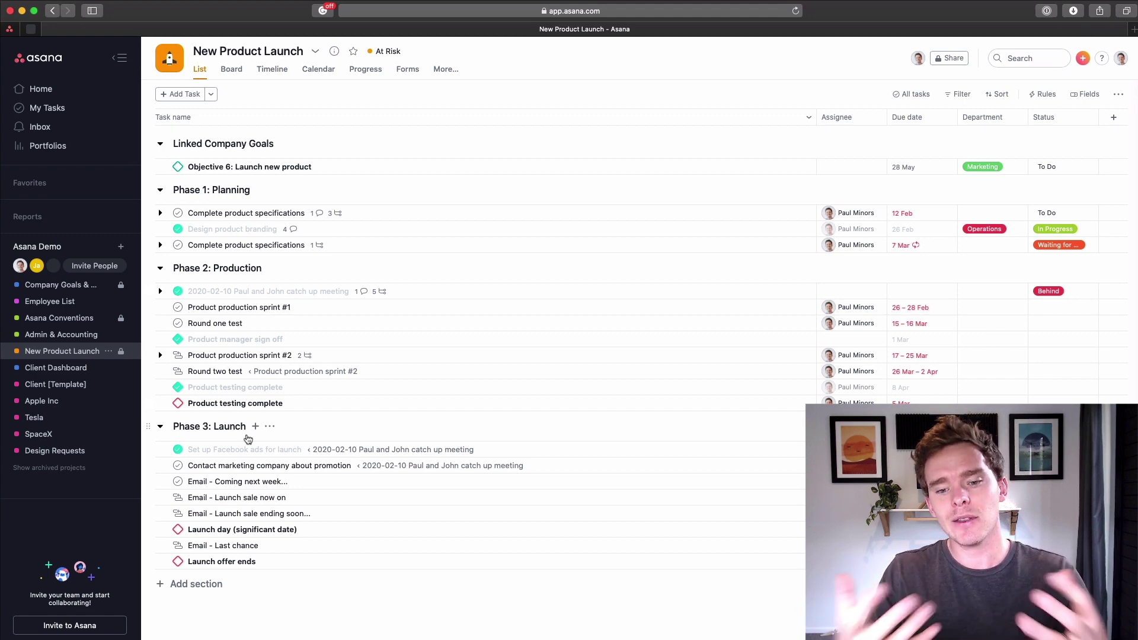
- Show New Product Launch tasks in Timeline view, scrolled back to early March
{"action": "left_click", "coordinate": [267, 70]}
{"action": "scroll", "coordinate": [328, 275], "scroll_direction": "left", "scroll_amount": 15}
{"action": "scroll", "coordinate": [359, 273], "scroll_direction": "left", "scroll_amount": 5}
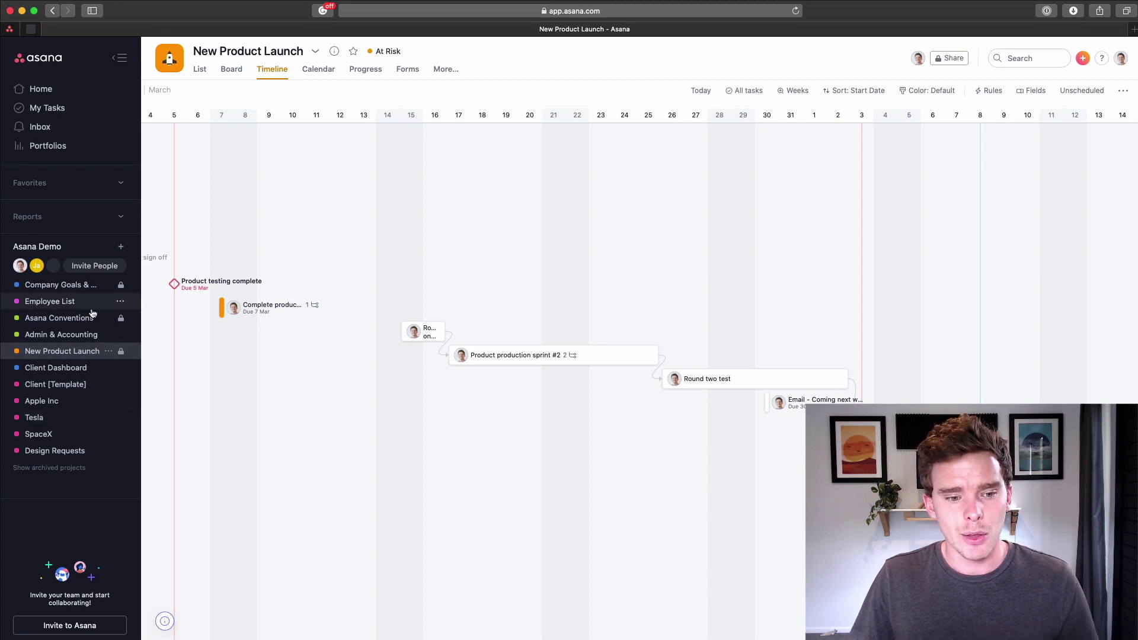
- In Design Requests, move the New Logo Design card from To Do to Waiting on Internal Approval
{"action": "left_click", "coordinate": [68, 452]}
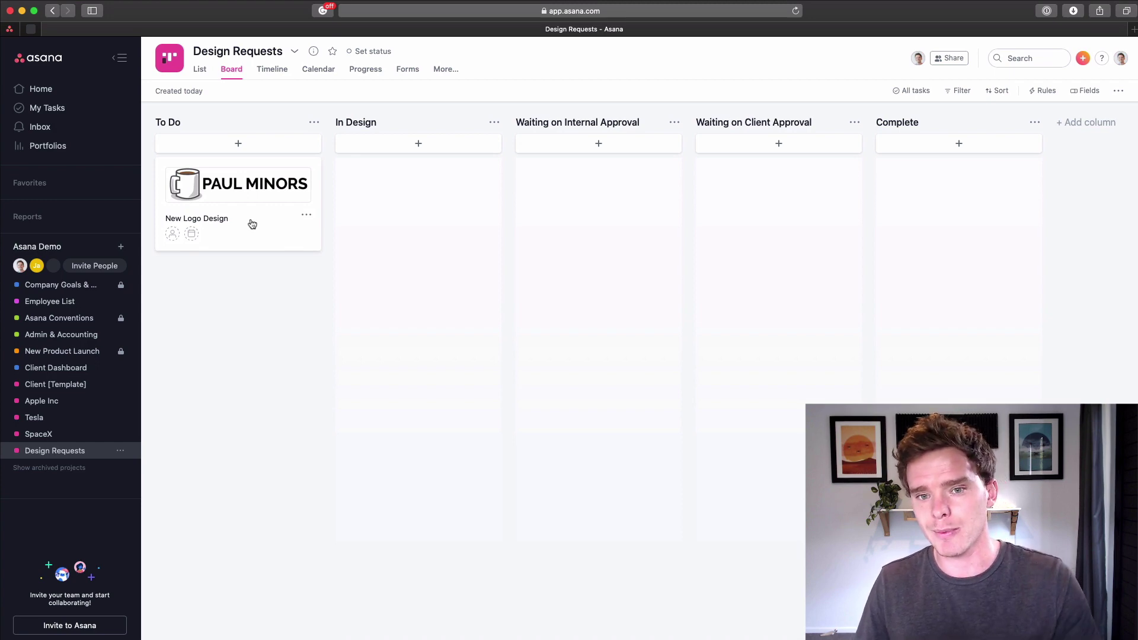
{"action": "left_click_drag", "start_coordinate": [249, 219], "coordinate": [586, 215]}
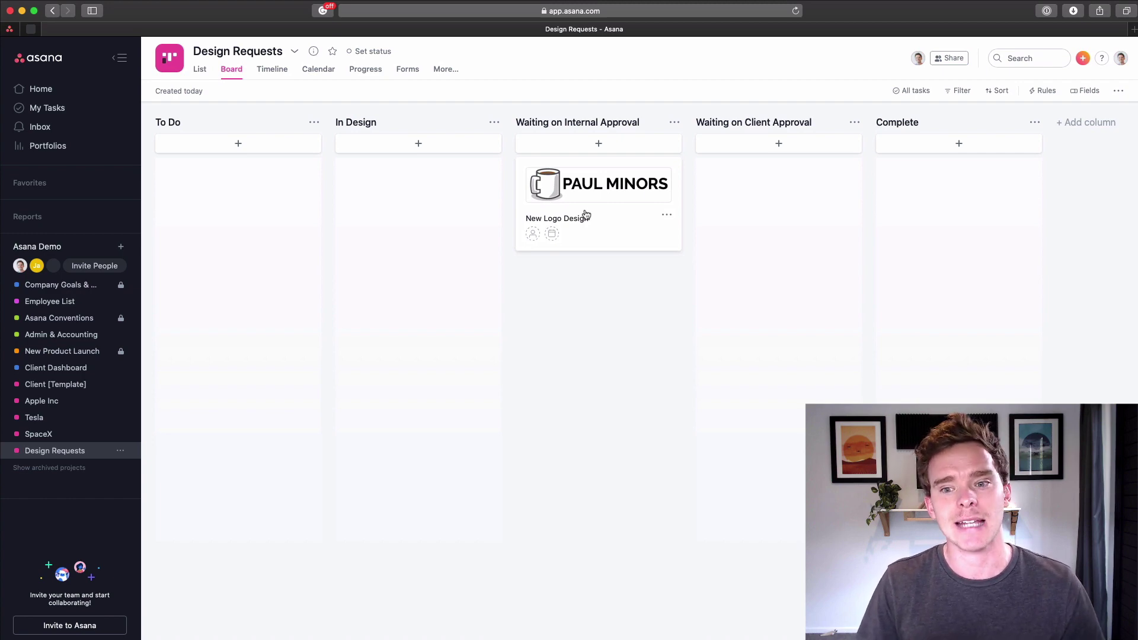
{"action": "left_click", "coordinate": [585, 214]}
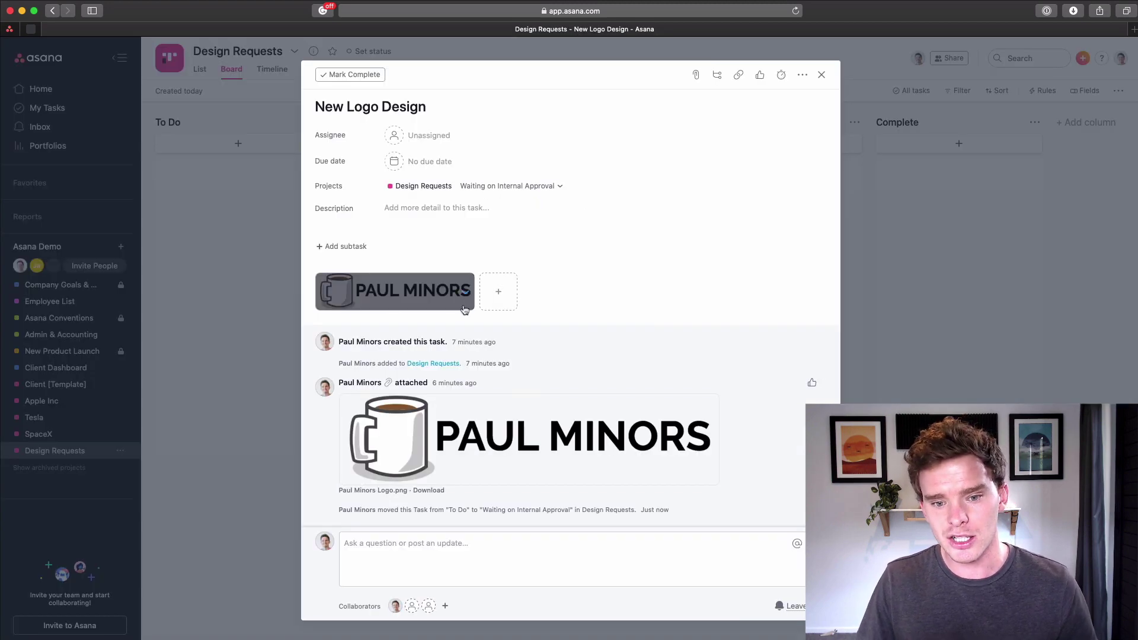
{"action": "scroll", "coordinate": [448, 377], "scroll_direction": "down", "scroll_amount": 1}
{"action": "left_click", "coordinate": [516, 542]}
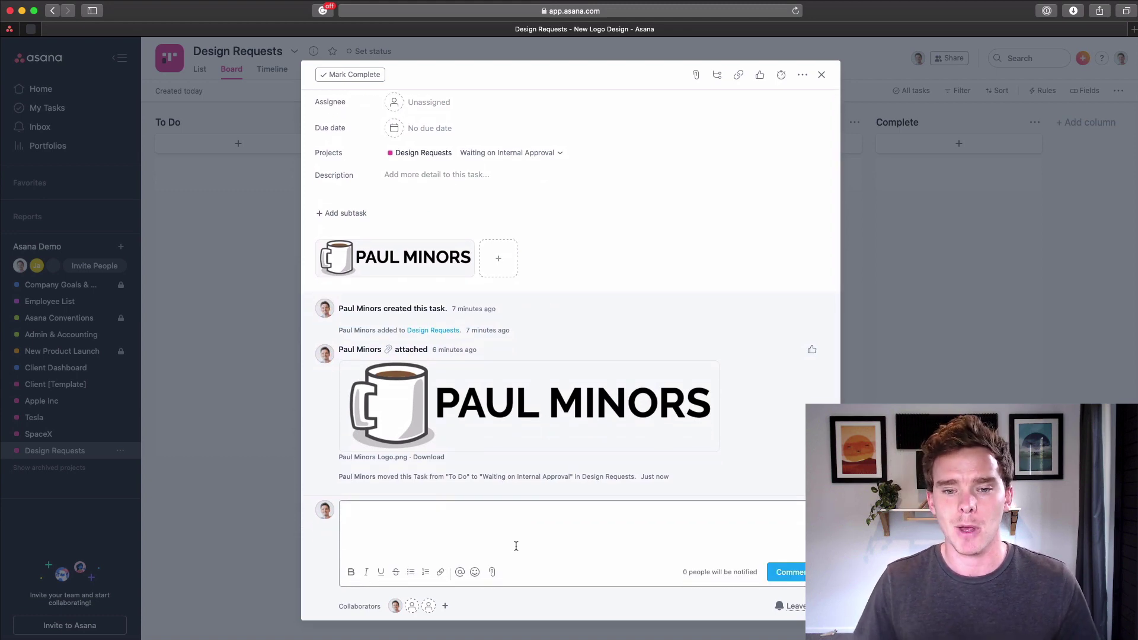
{"action": "scroll", "coordinate": [516, 534], "scroll_direction": "up", "scroll_amount": 1}
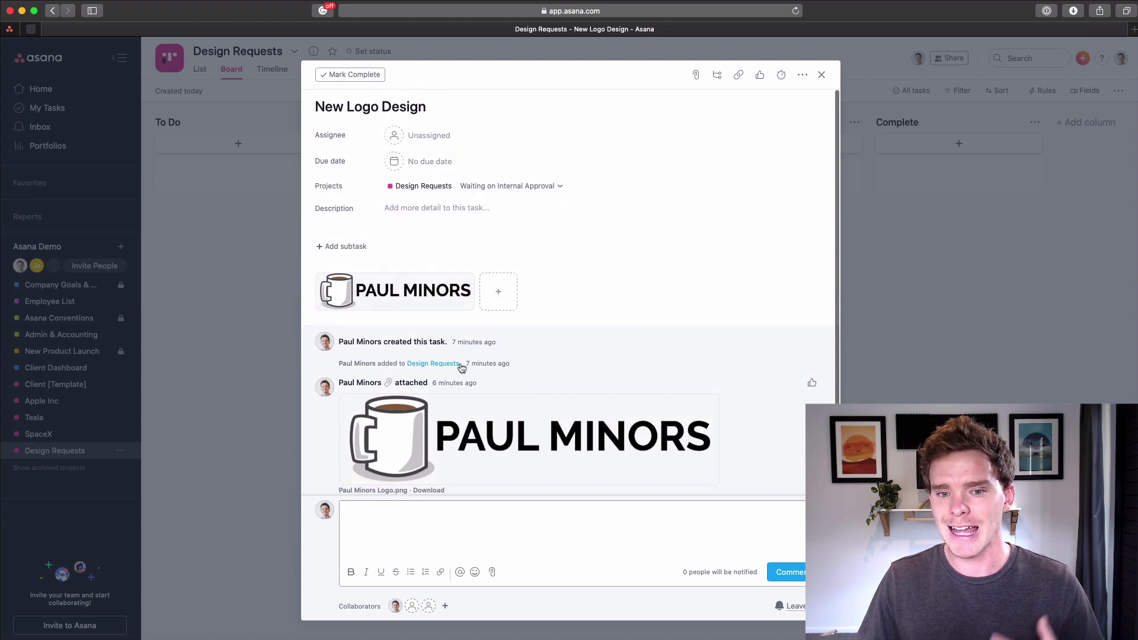
{"action": "left_click", "coordinate": [416, 162]}
{"action": "left_click", "coordinate": [628, 262]}
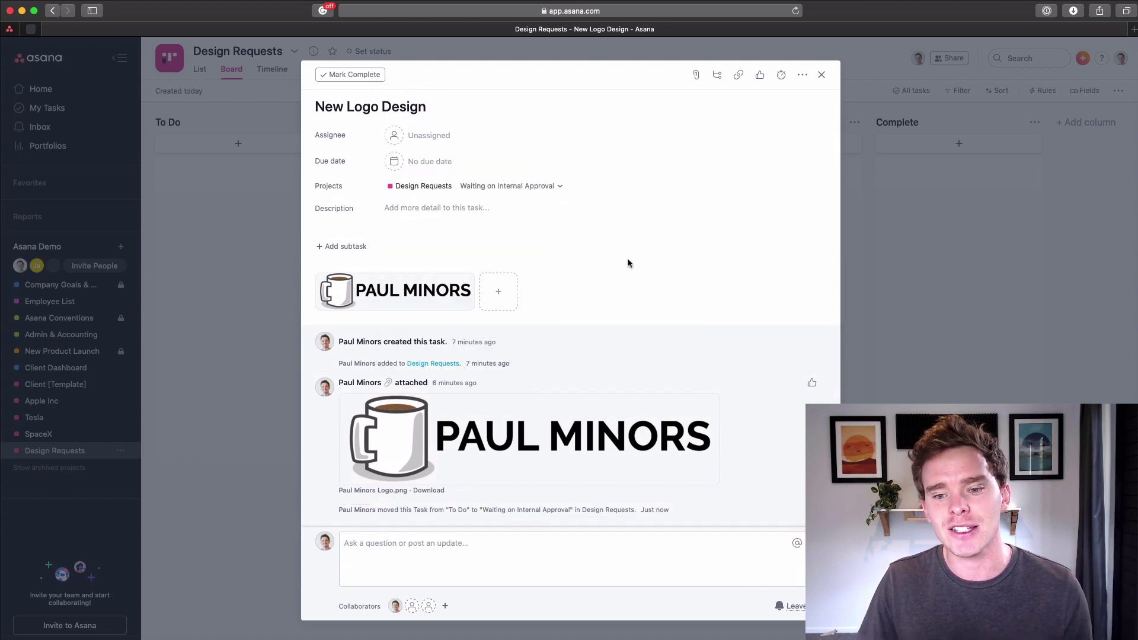
{"action": "left_click", "coordinate": [823, 77]}
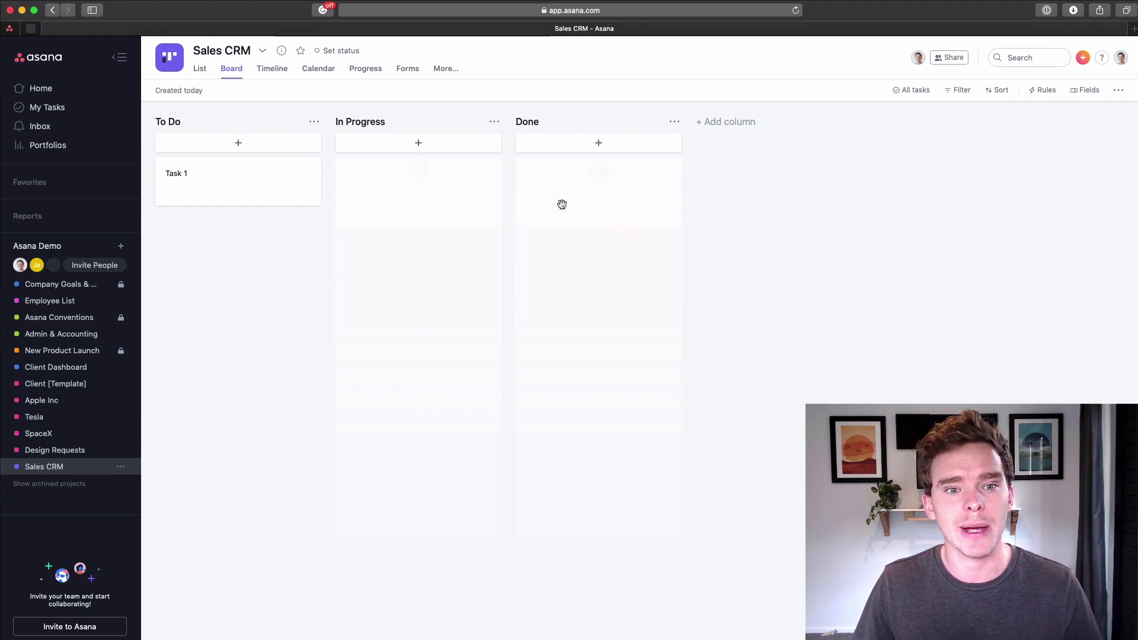
- Rename the To Do, In Progress and Done columns to New Lead, Contact Made and Meeting Booked
{"action": "left_click", "coordinate": [188, 123]}
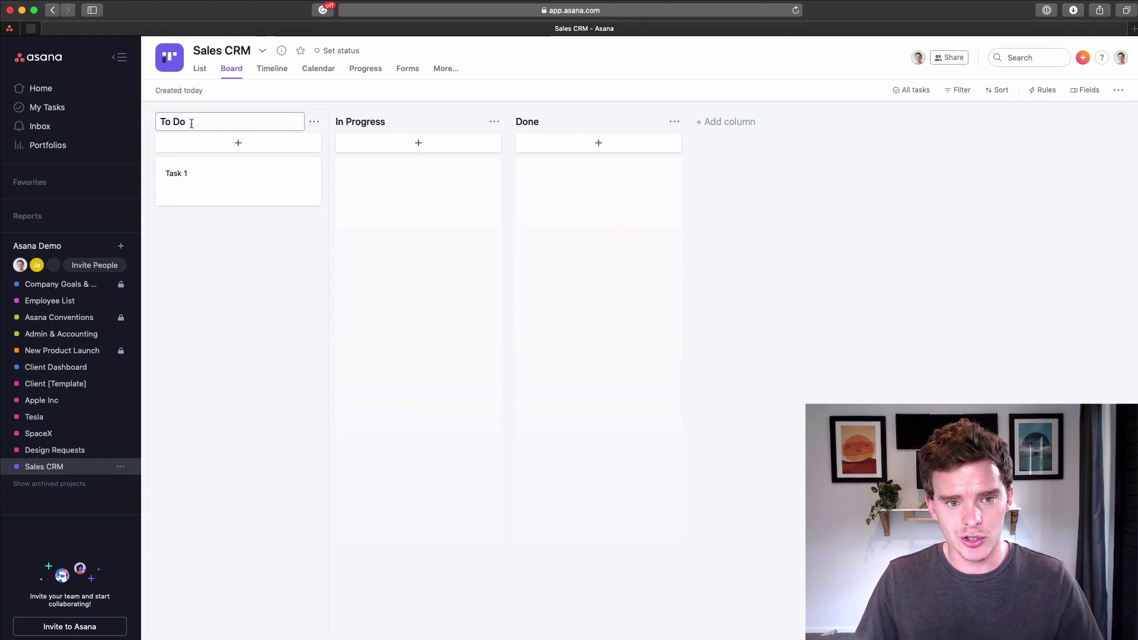
{"action": "key", "text": "super+a"}
{"action": "type", "text": "New S"}
{"action": "key", "text": "BackSpace"}
{"action": "type", "text": "Lead"}
{"action": "key", "text": "Return"}
{"action": "left_click", "coordinate": [379, 126]}
{"action": "key", "text": "super+a"}
{"action": "type", "text": "Contact Made"}
{"action": "left_click", "coordinate": [599, 143]}
{"action": "left_click", "coordinate": [569, 123]}
{"action": "key", "text": "super+a"}
{"action": "type", "text": "Meeting Booked"}
{"action": "key", "text": "Return"}
- Add a Needs Defined column and start another new column after it
{"action": "left_click", "coordinate": [716, 122]}
{"action": "type", "text": "Needs Defined"}
{"action": "key", "text": "Return"}
{"action": "left_click", "coordinate": [895, 122]}
- Name the fifth column Negotiation
{"action": "type", "text": "Negotiation"}
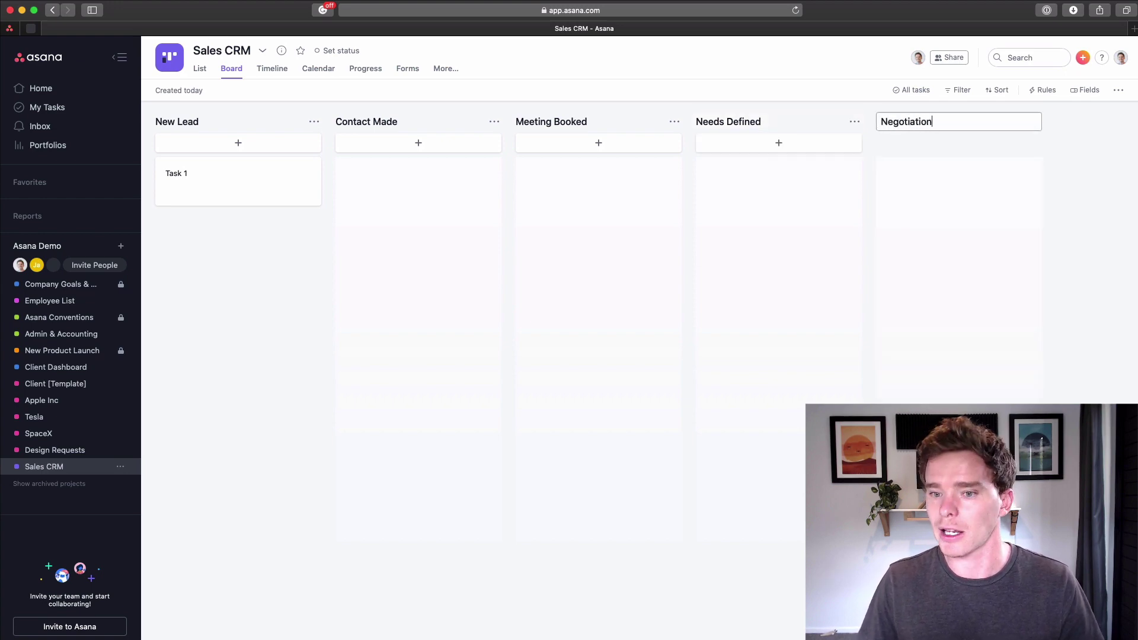
{"action": "key", "text": "Return"}
{"action": "scroll", "coordinate": [279, 185], "scroll_direction": "left", "scroll_amount": 5}
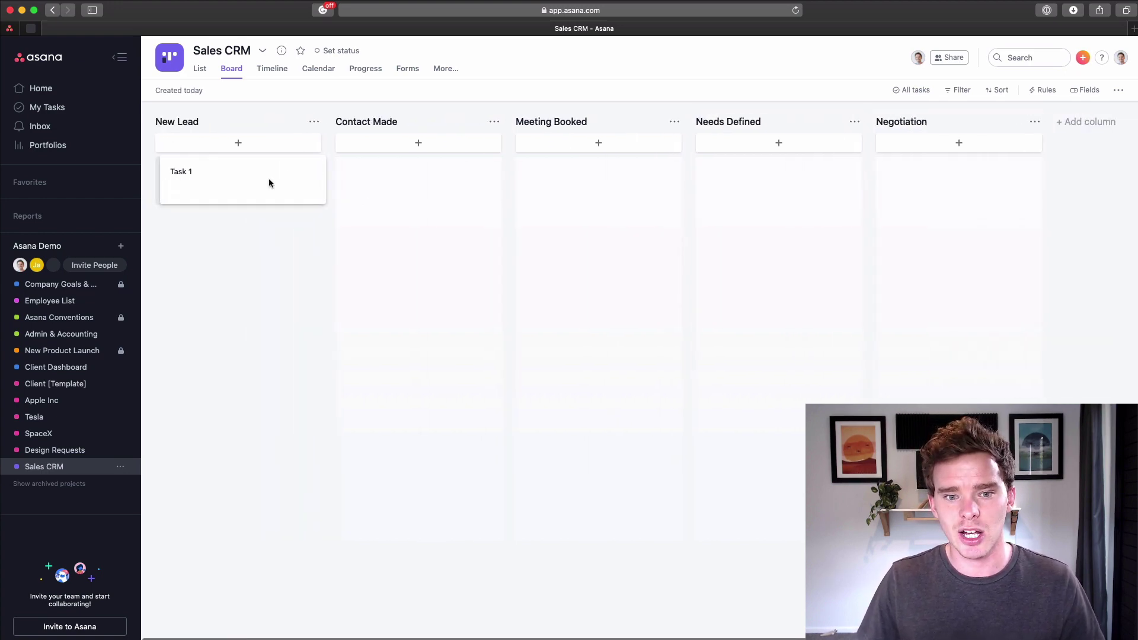
- Retitle the Task 1 card in New Lead with the contact's full name
{"action": "left_click", "coordinate": [268, 183]}
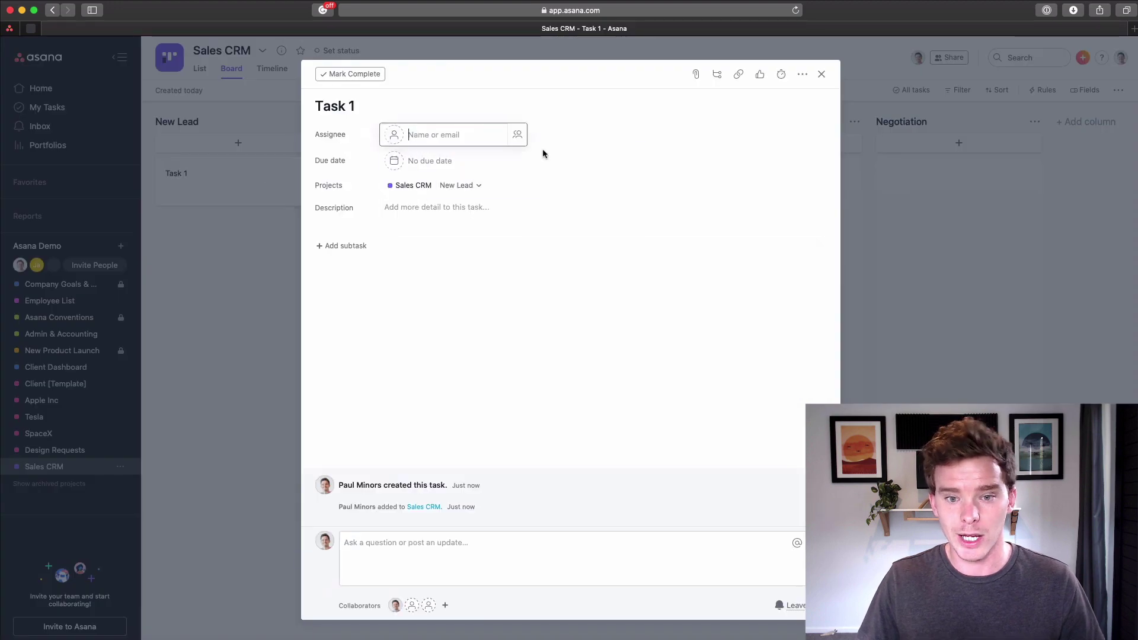
{"action": "type", "text": "John Smith"}
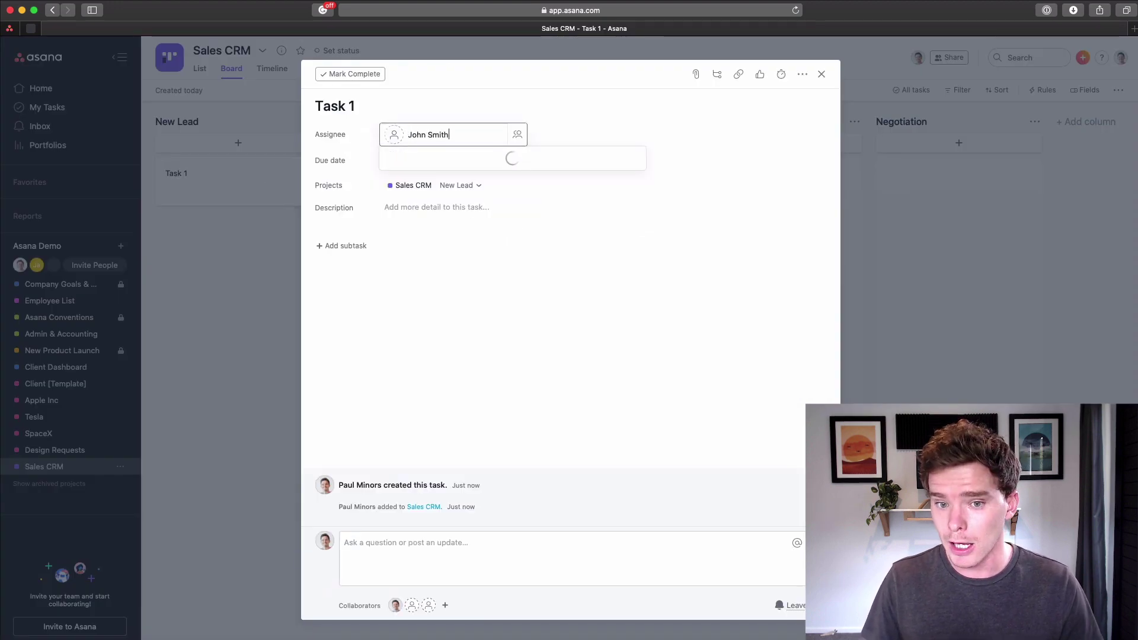
{"action": "key", "text": "Escape"}
{"action": "double_click", "coordinate": [351, 106]}
{"action": "key", "text": "super+a"}
{"action": "type", "text": "John Smith"}
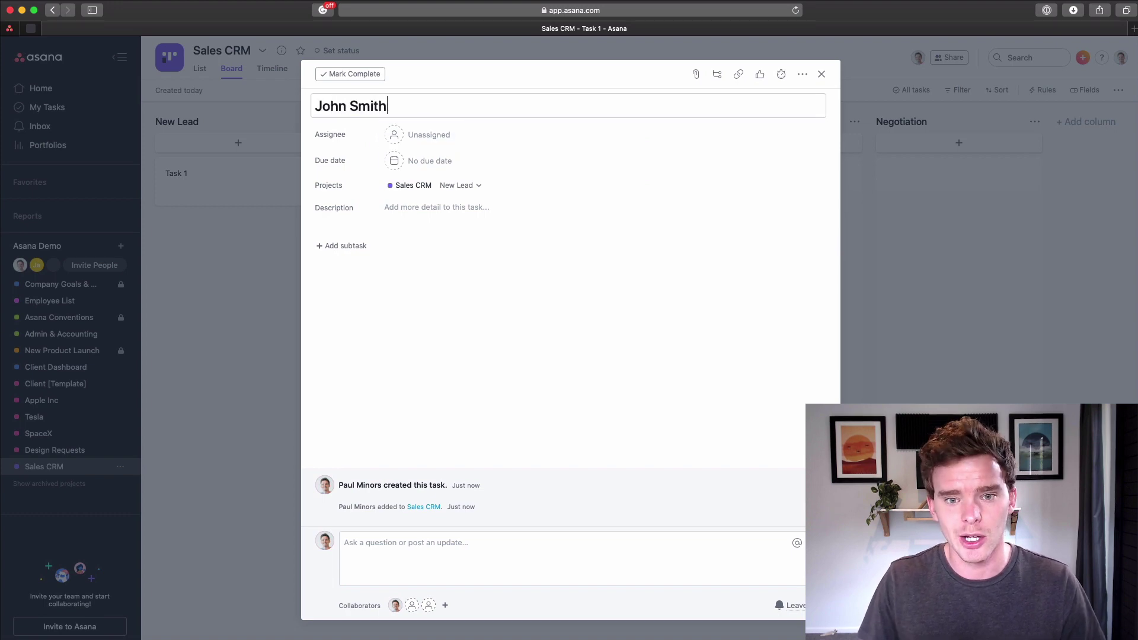
{"action": "left_click", "coordinate": [171, 323]}
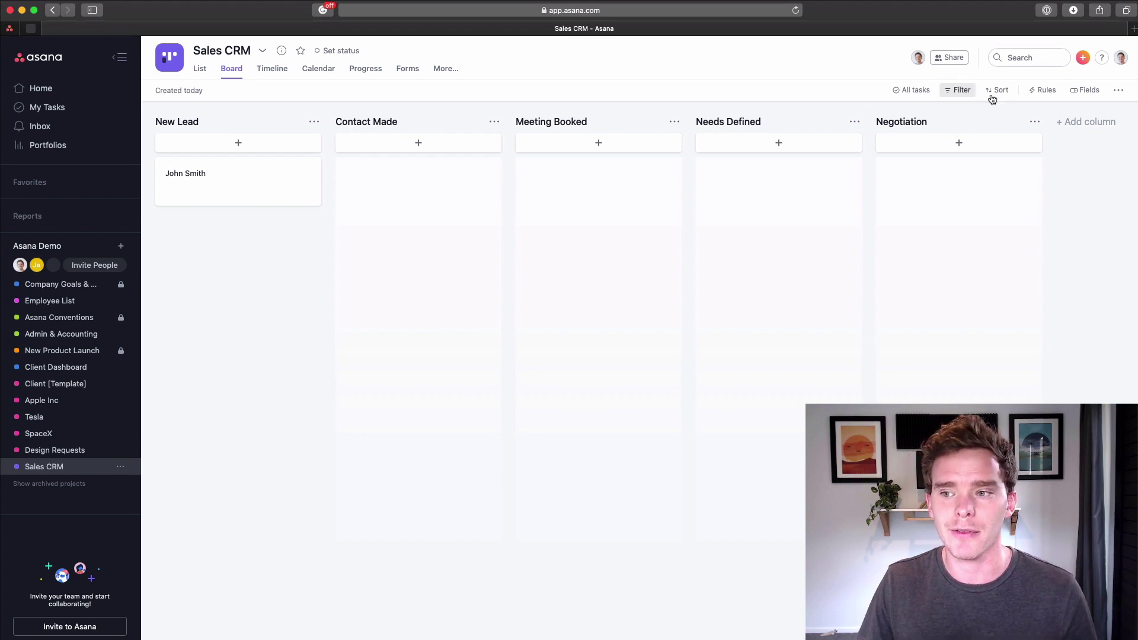
- Create a Lead Value custom field of type Number with $ USD format
{"action": "left_click", "coordinate": [1087, 90]}
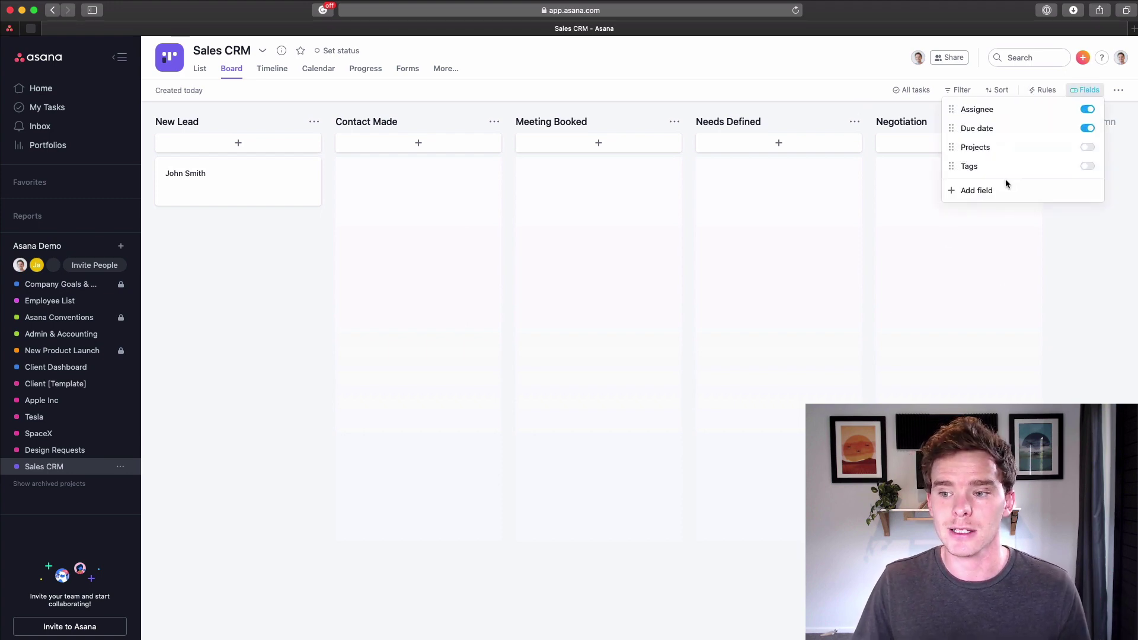
{"action": "left_click", "coordinate": [980, 189]}
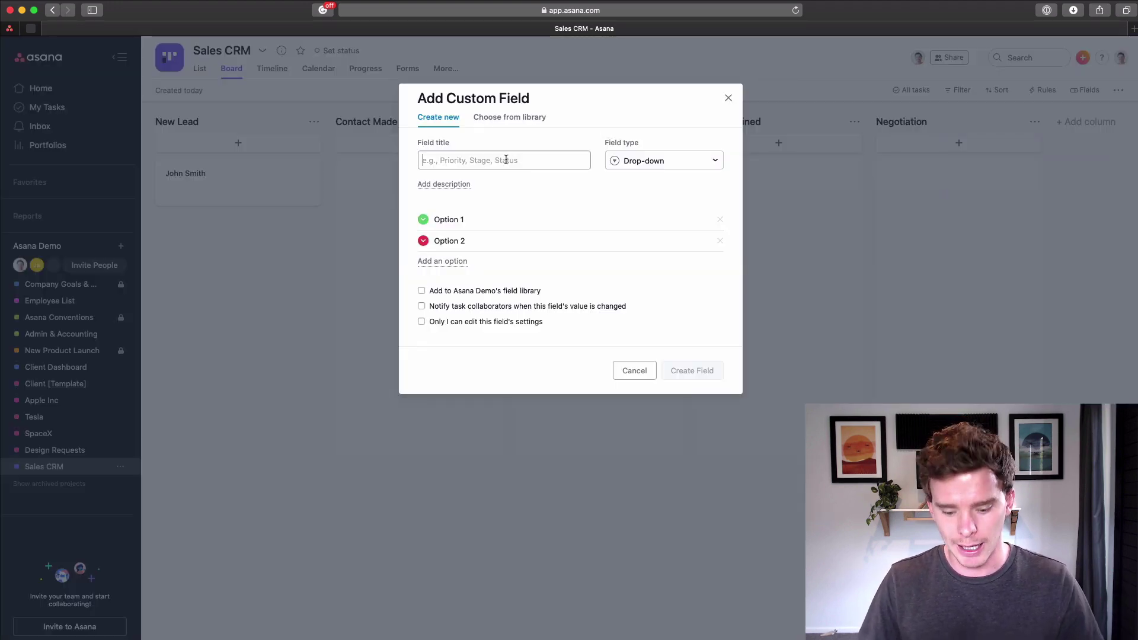
{"action": "type", "text": "Lead Value"}
{"action": "left_click", "coordinate": [673, 165]}
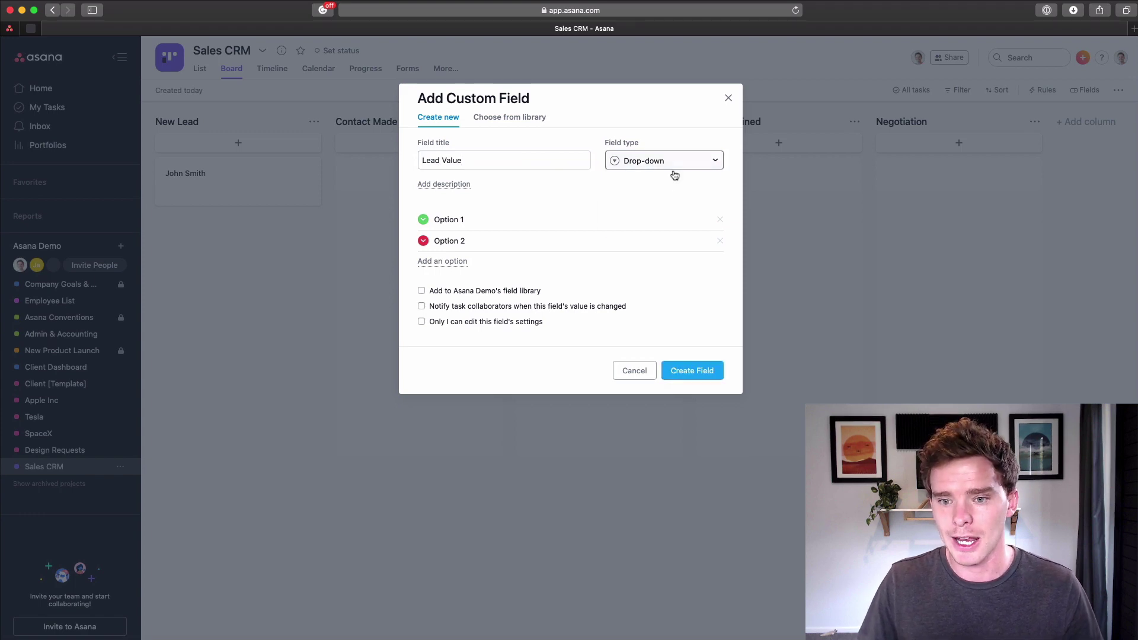
{"action": "left_click", "coordinate": [655, 220]}
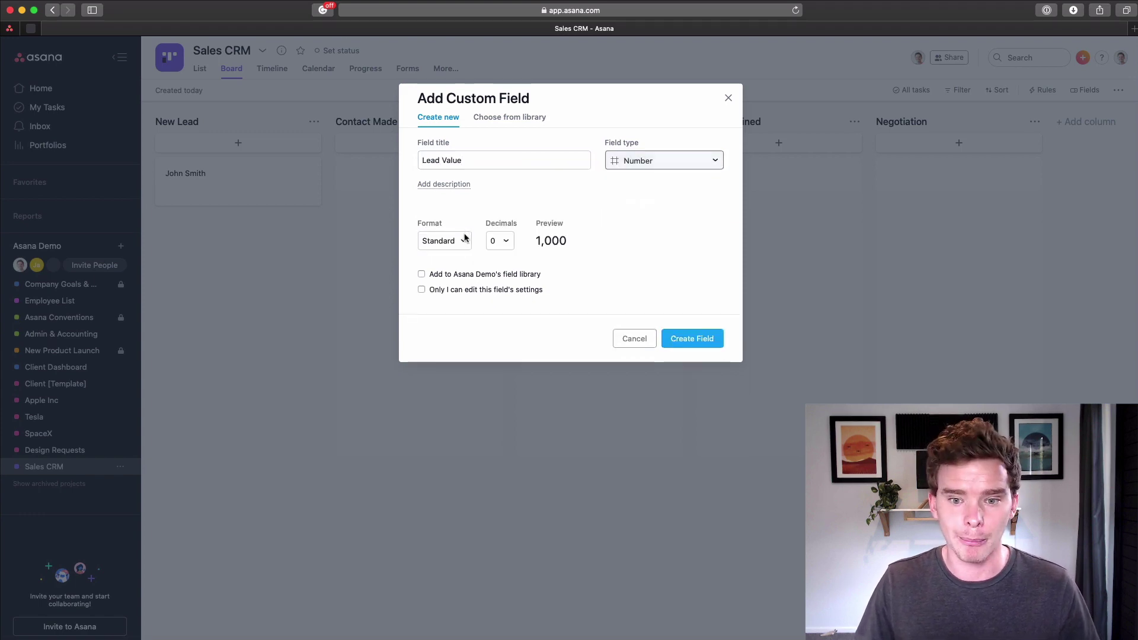
{"action": "left_click", "coordinate": [464, 242]}
{"action": "left_click", "coordinate": [452, 295]}
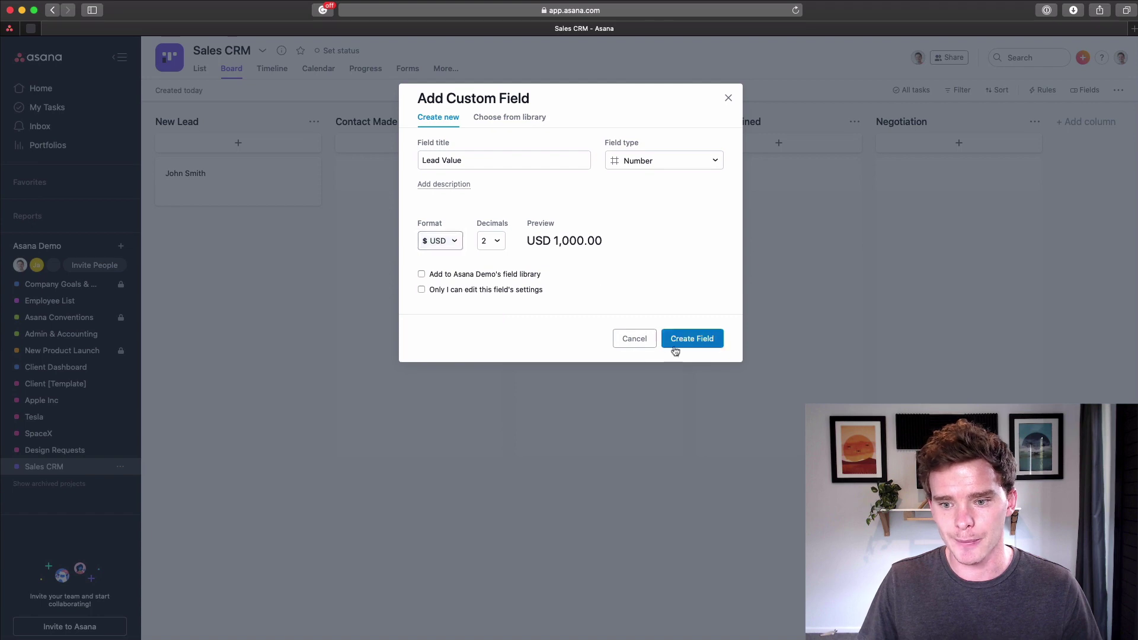
{"action": "left_click", "coordinate": [692, 339]}
- Enter 10000 as the lead's Lead Value and confirm it shows USD 10,000.00
{"action": "left_click", "coordinate": [249, 186]}
{"action": "left_click", "coordinate": [404, 211]}
{"action": "type", "text": "10000"}
{"action": "left_click", "coordinate": [278, 318]}
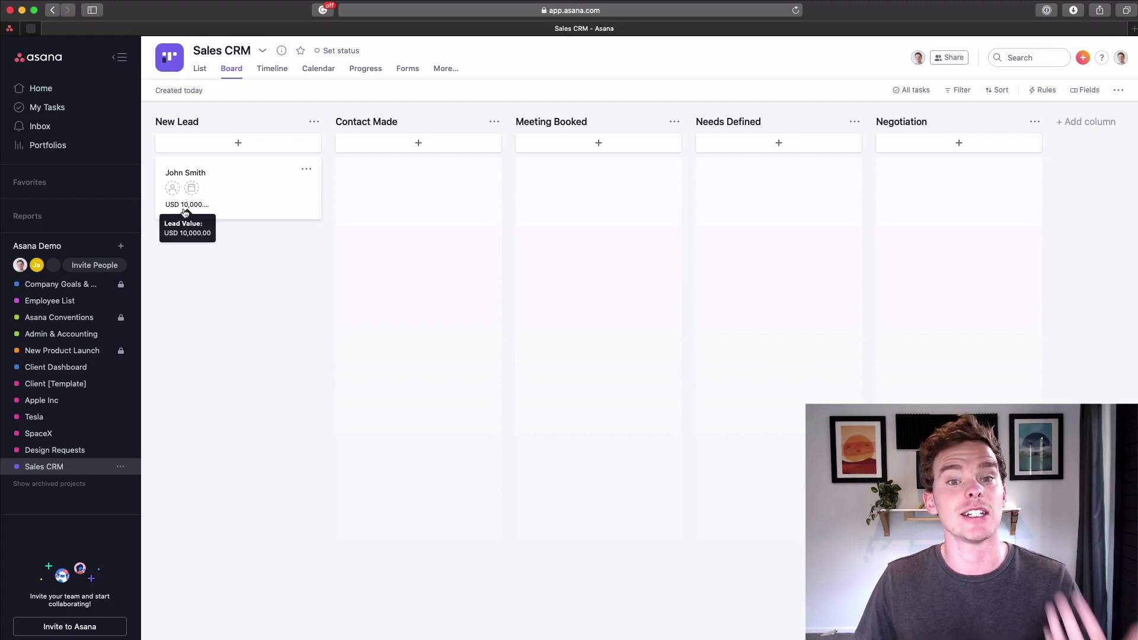
{"action": "left_click", "coordinate": [237, 187]}
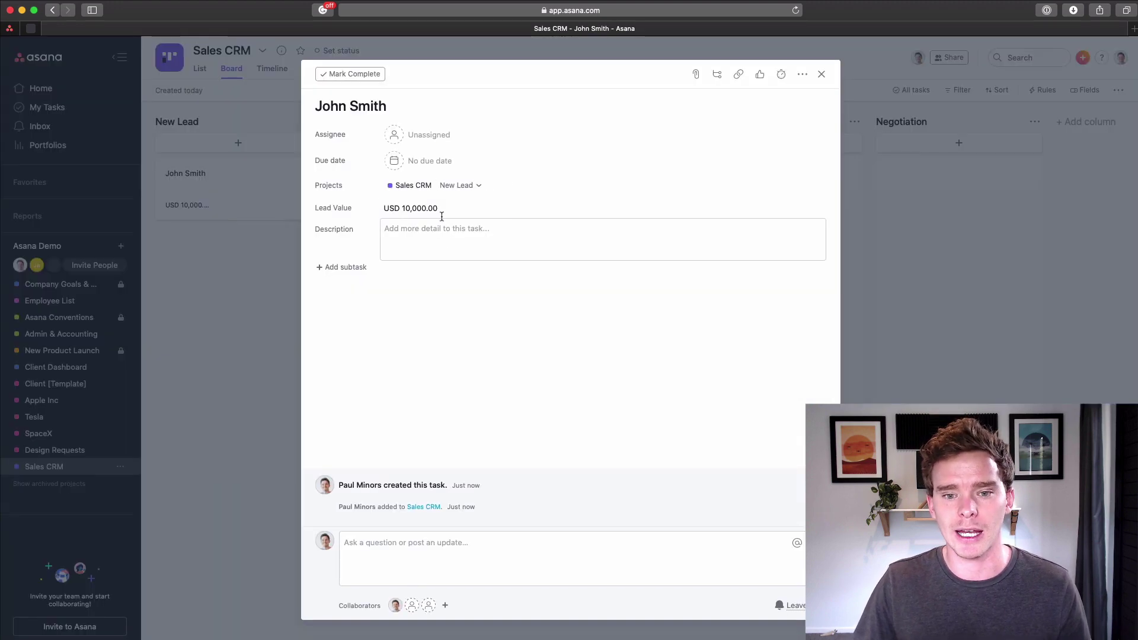
{"action": "left_click", "coordinate": [267, 291]}
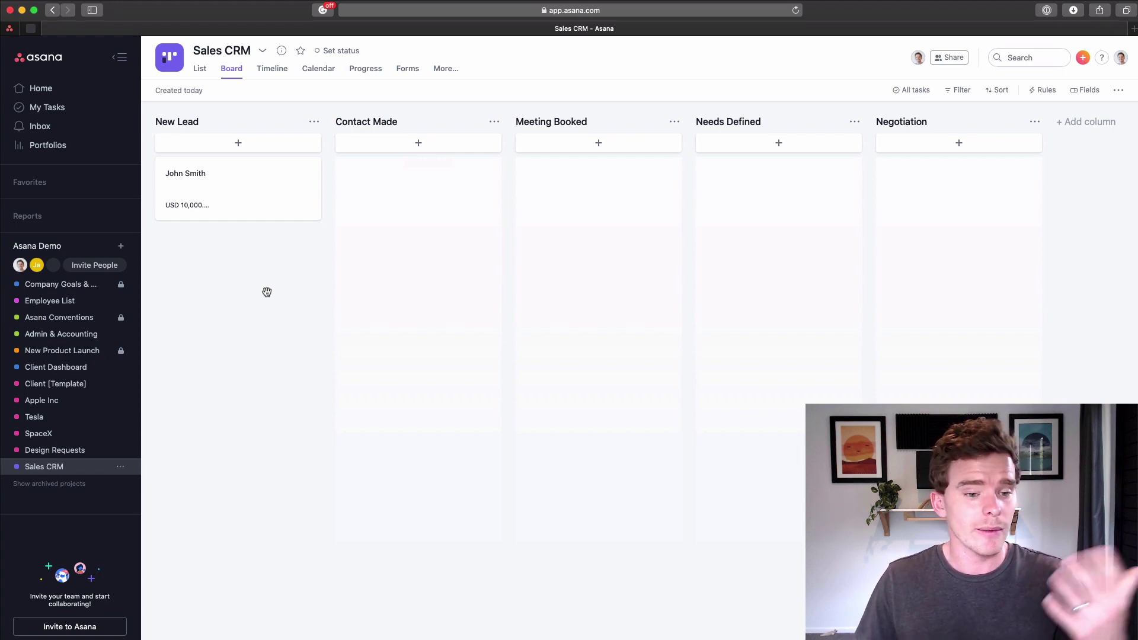
- Open Employee List and view the first employee's birthday, department, salary and emergency contact
{"action": "left_click", "coordinate": [80, 301]}
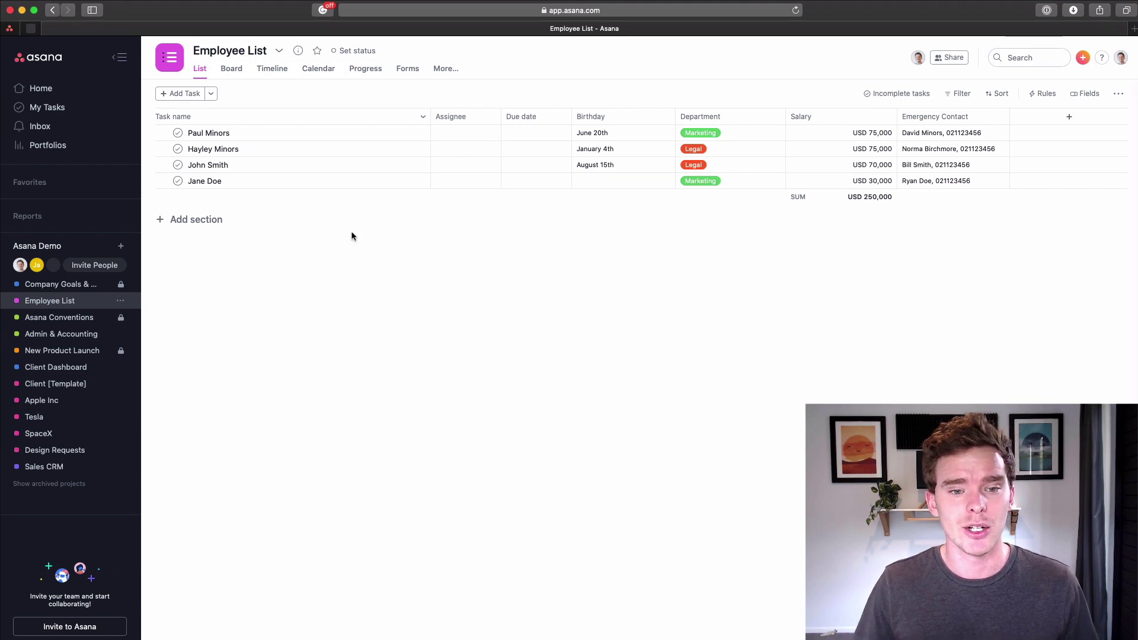
{"action": "left_click", "coordinate": [354, 142]}
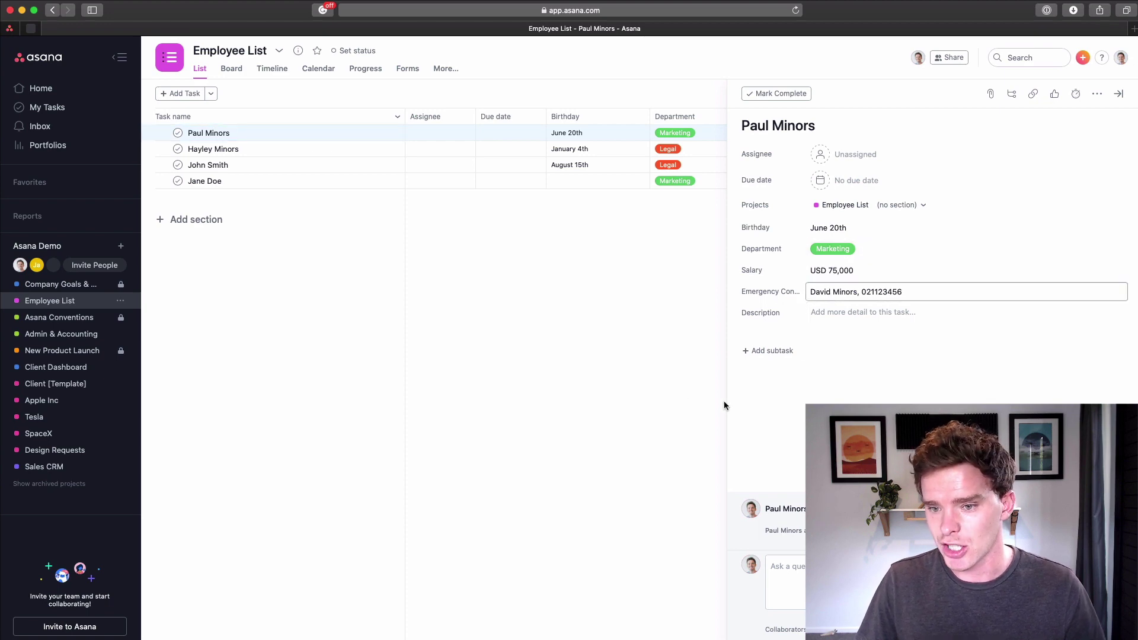
{"action": "left_click", "coordinate": [1118, 94]}
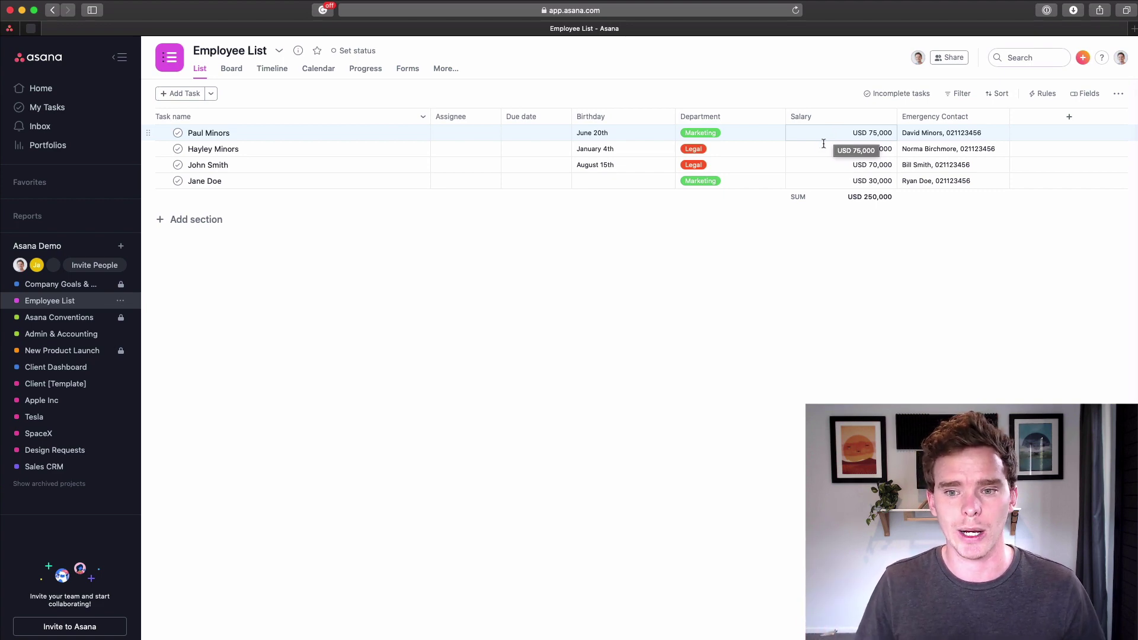
- Review Objectives 1 and 6 in Company Goals & Milestones, then go to New Product Launch
{"action": "left_click", "coordinate": [78, 289]}
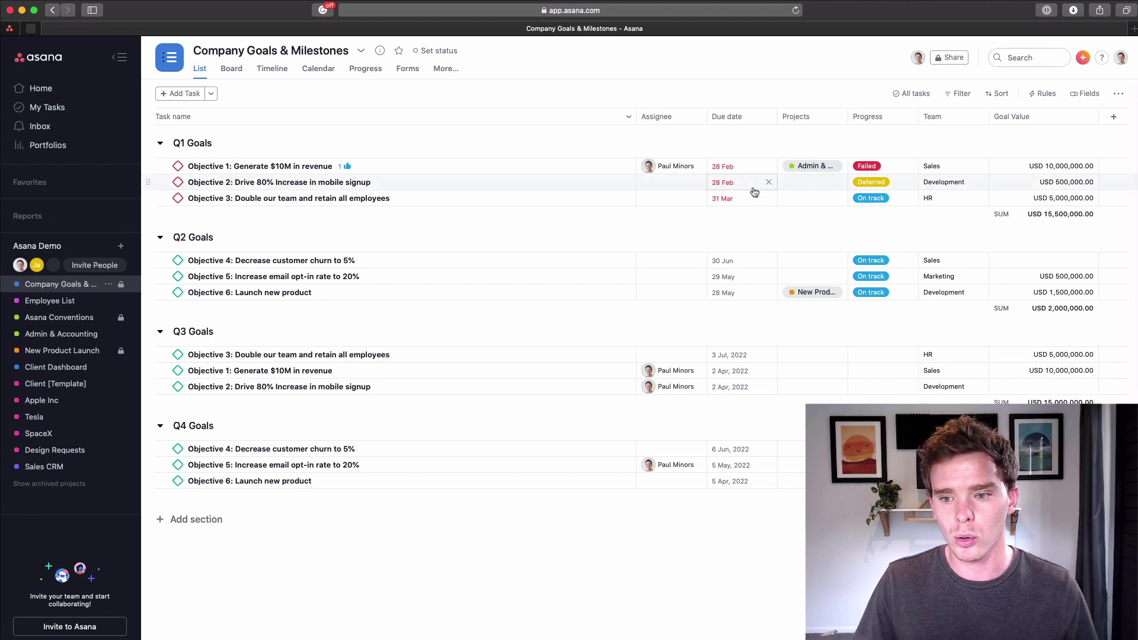
{"action": "left_click", "coordinate": [611, 166]}
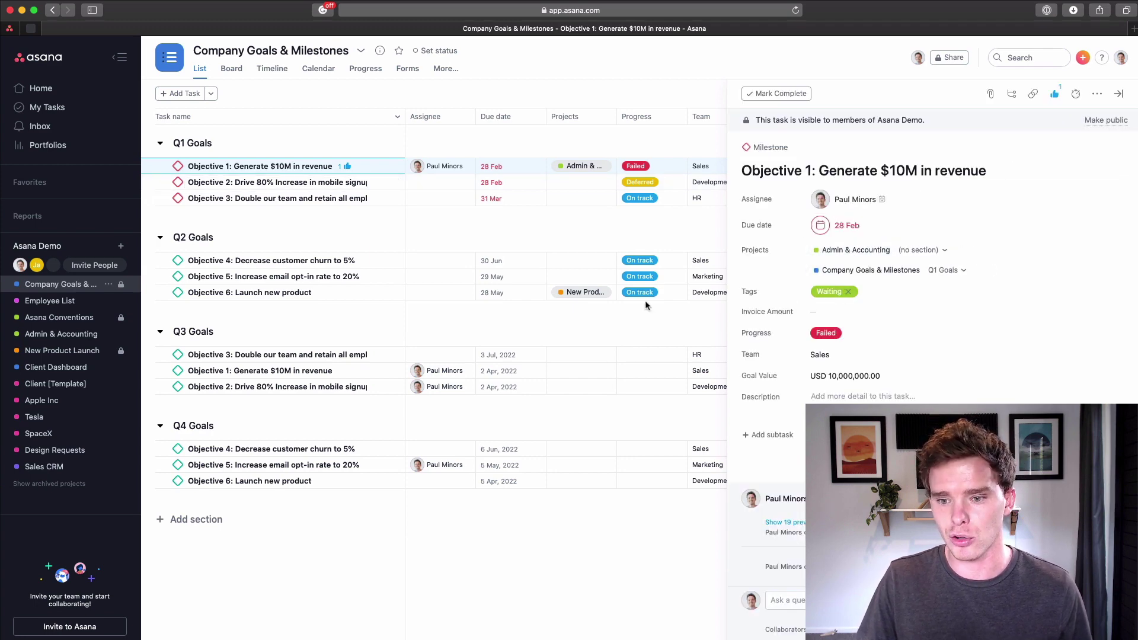
{"action": "left_click", "coordinate": [381, 293]}
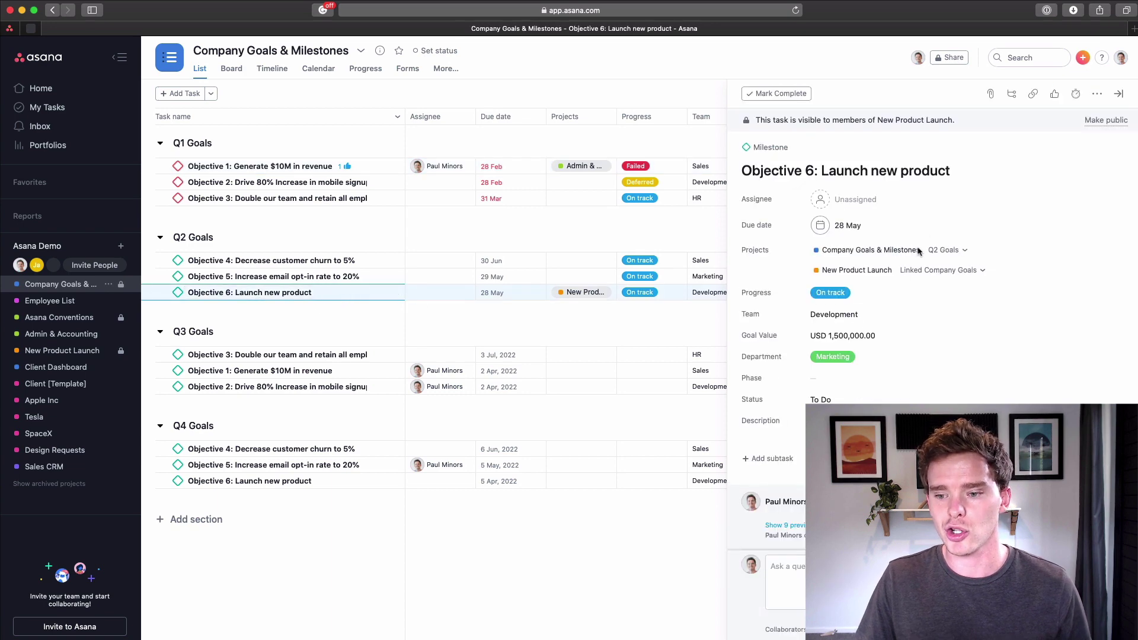
{"action": "left_click", "coordinate": [1119, 93]}
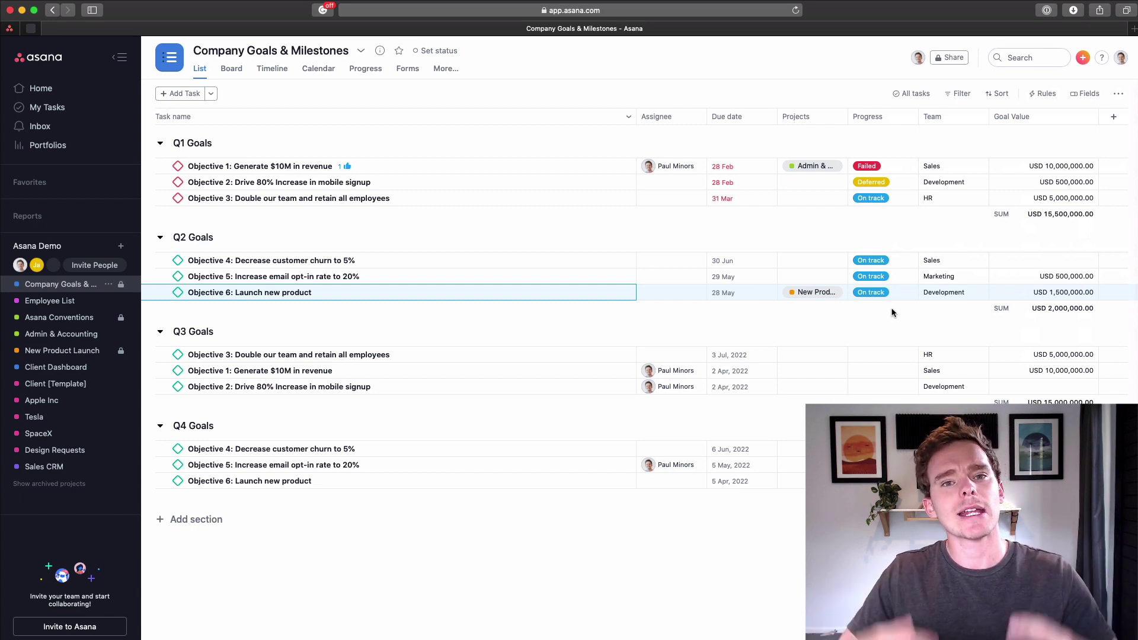
{"action": "left_click", "coordinate": [71, 351]}
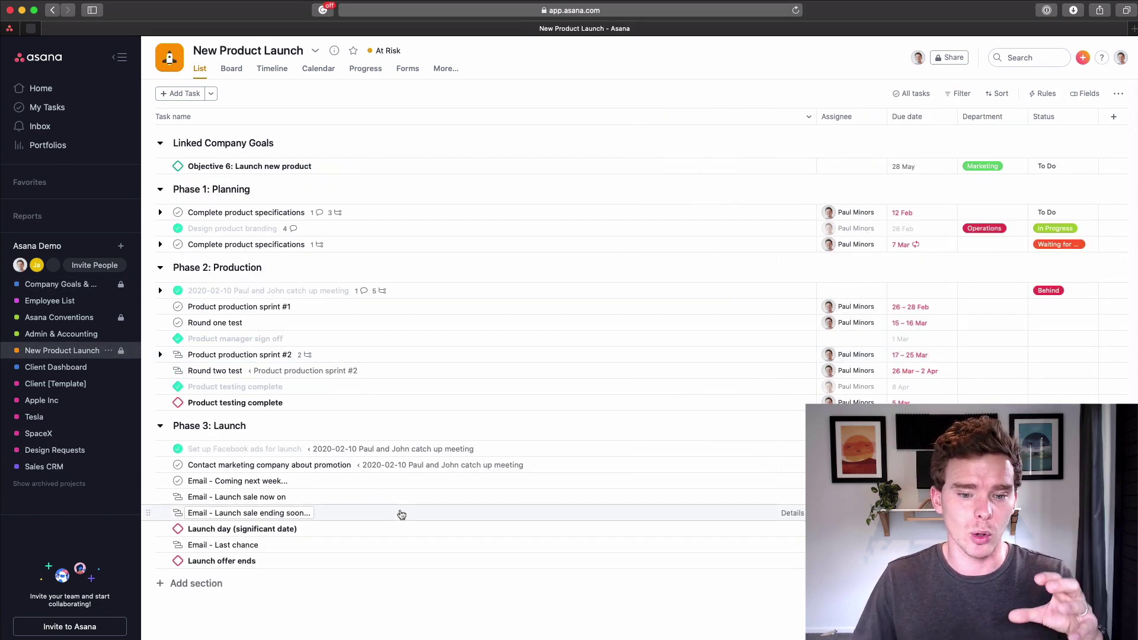
- Return to the Company Goals & Milestones project from the sidebar to view its quarterly goals
{"action": "left_click", "coordinate": [86, 286]}
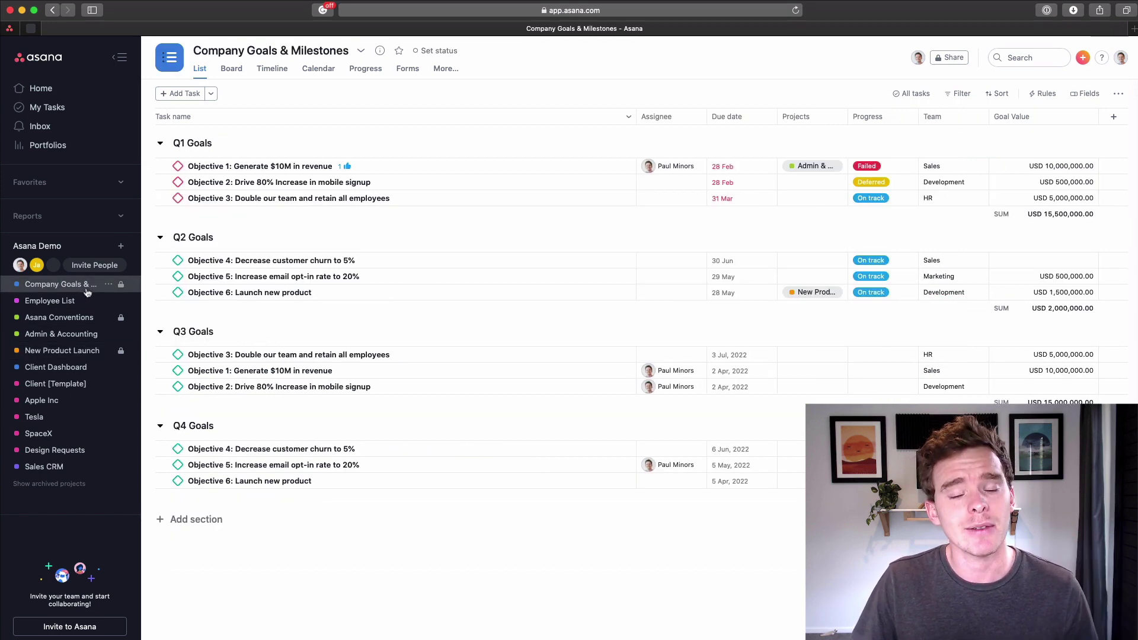